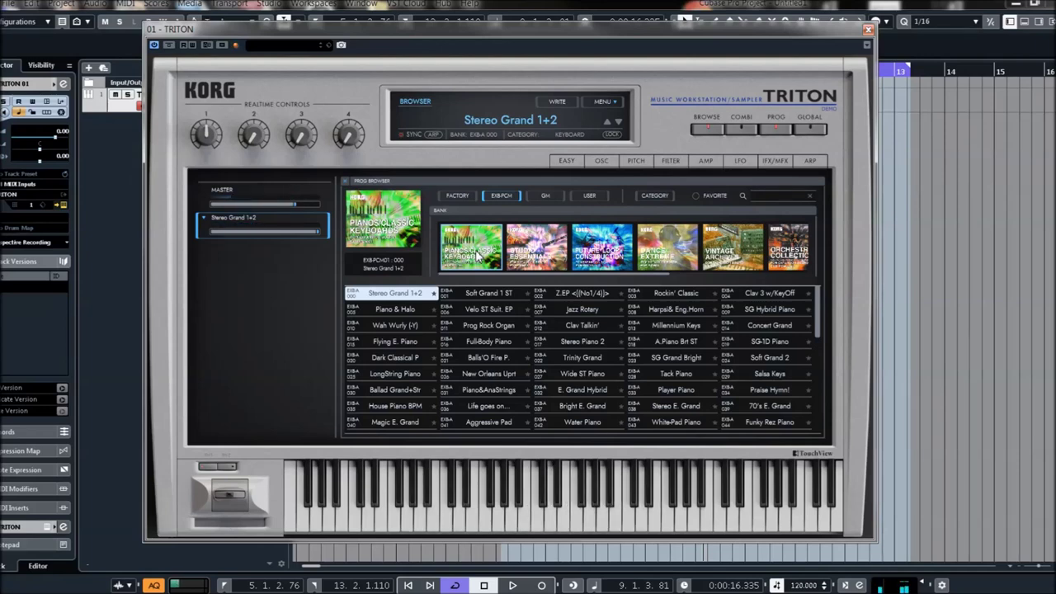
Audition the programs Jazz Rotary, Rockin' Classic, Clav 3 w/KeyOff, Piano & Halo, Velo ST Suit. EP and Clav Talkin' from the Pianos/Classic Keyboards bank.
{"action": "left_click", "coordinate": [591, 310]}
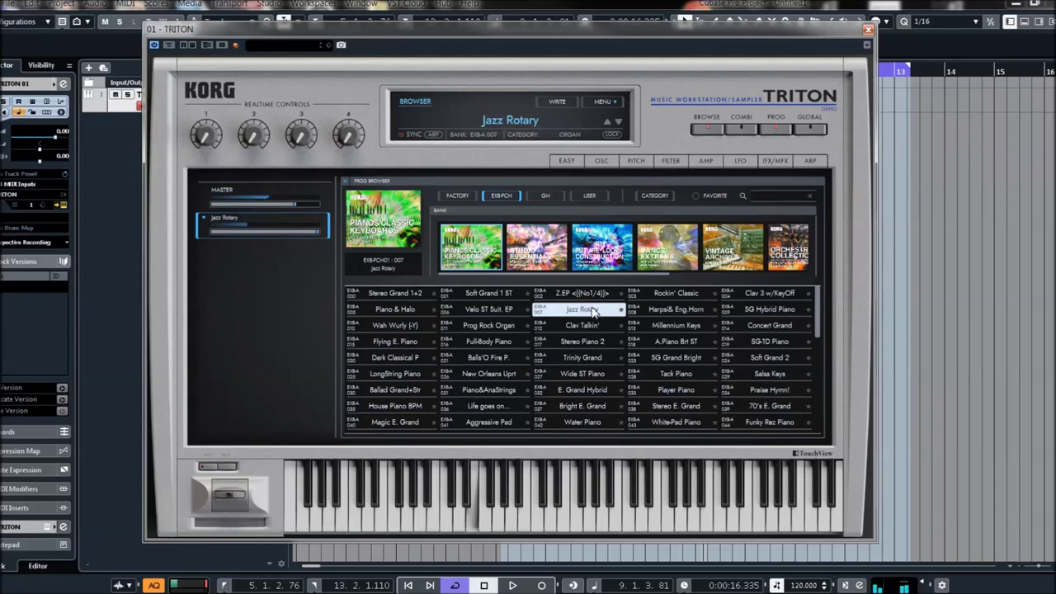
{"action": "left_click", "coordinate": [696, 296]}
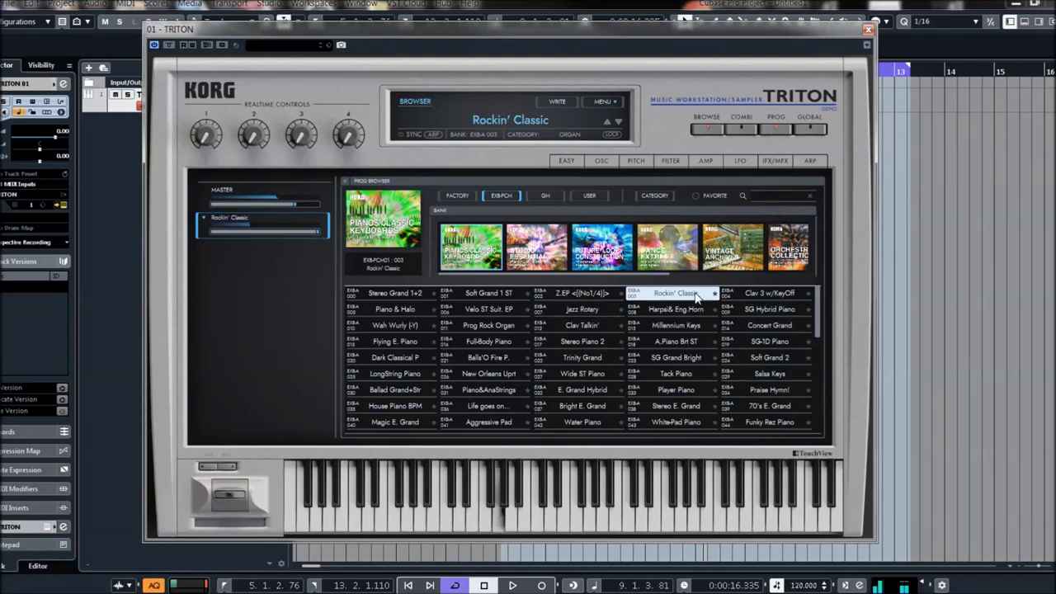
{"action": "left_click", "coordinate": [781, 300]}
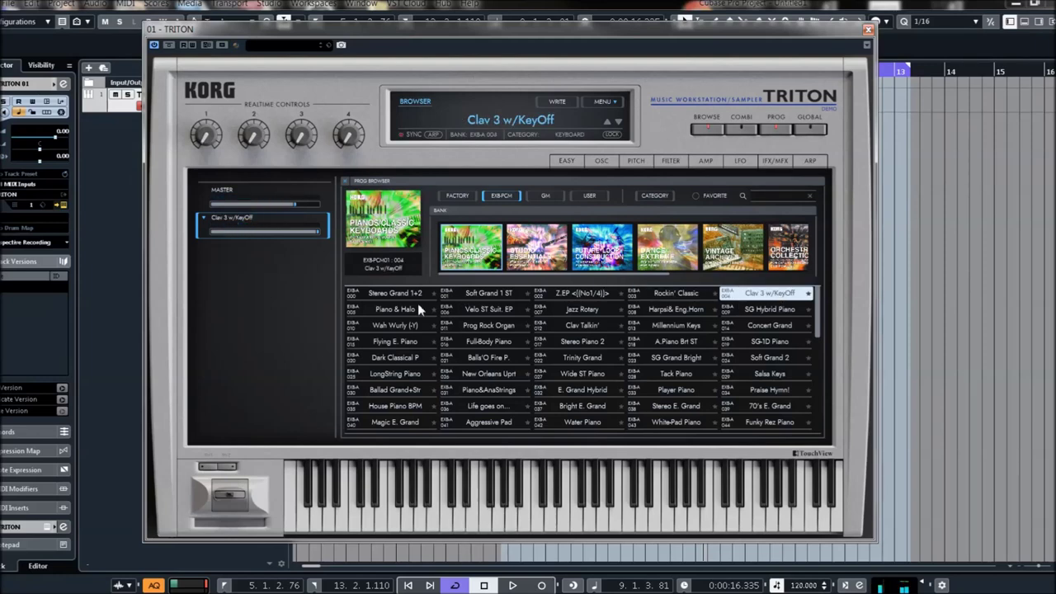
{"action": "left_click", "coordinate": [398, 310]}
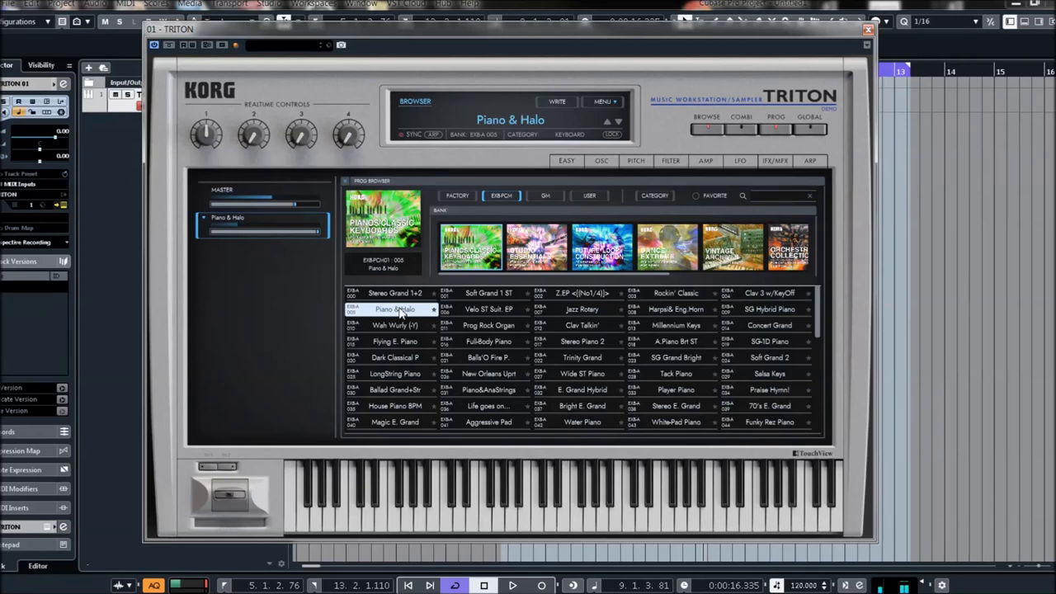
{"action": "left_click", "coordinate": [486, 310]}
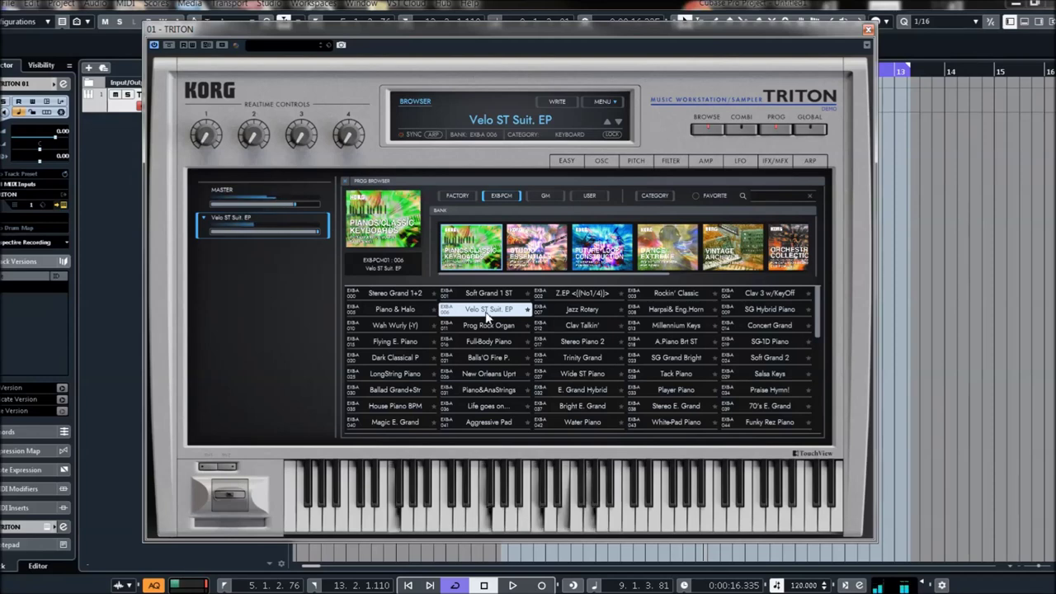
{"action": "left_click", "coordinate": [582, 326]}
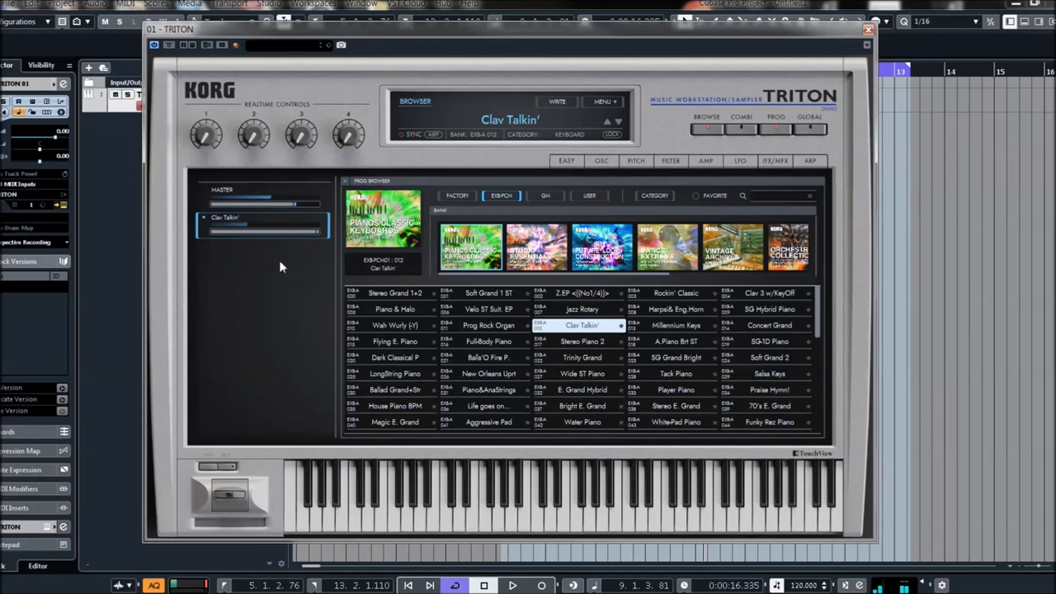
Audition the piano programs Millennium Keys, Concert Grand, Stereo Piano 2 and SG-1D Piano in the Pianos/Classic Keyboards bank.
{"action": "left_click", "coordinate": [204, 223]}
{"action": "left_click", "coordinate": [665, 325]}
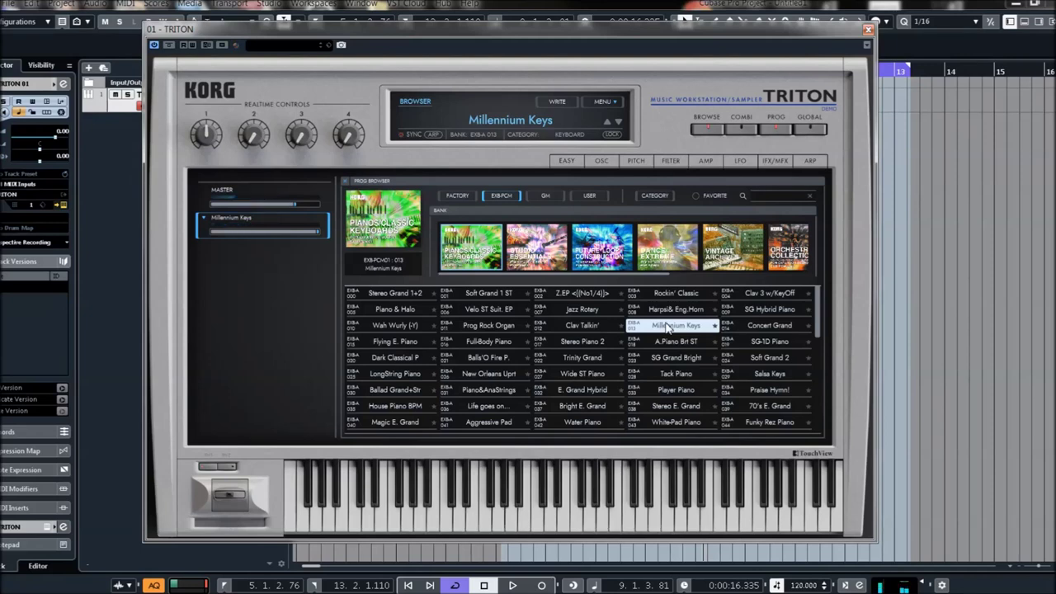
{"action": "left_click", "coordinate": [751, 330]}
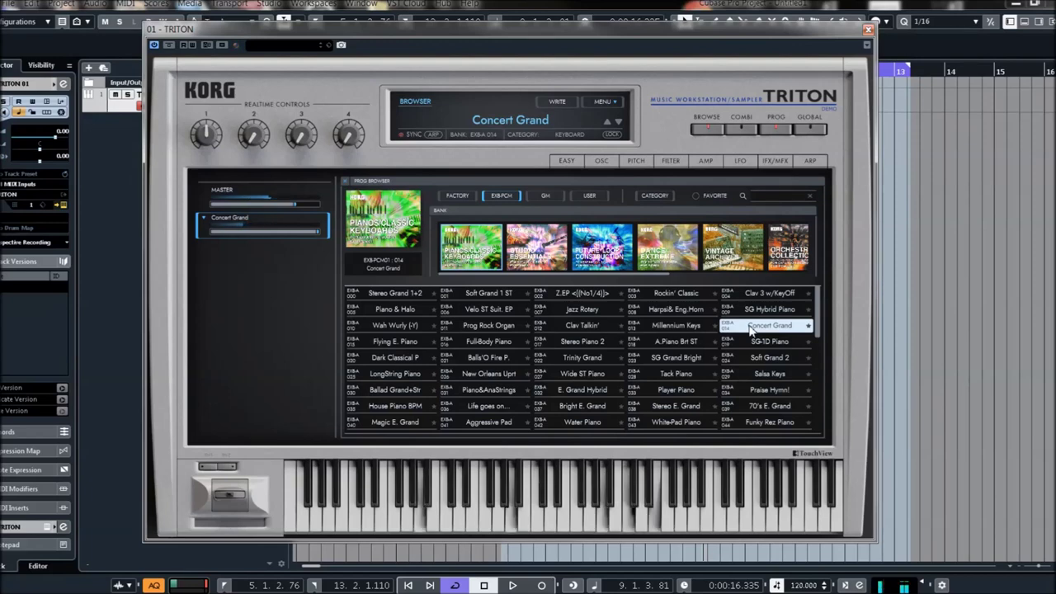
{"action": "left_click", "coordinate": [603, 342]}
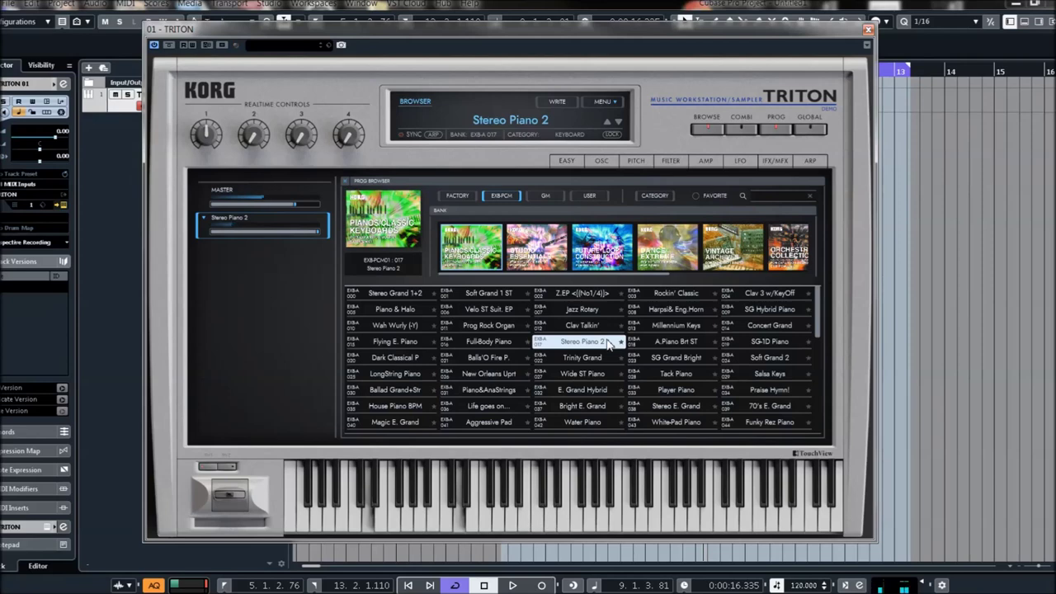
{"action": "left_click", "coordinate": [766, 347]}
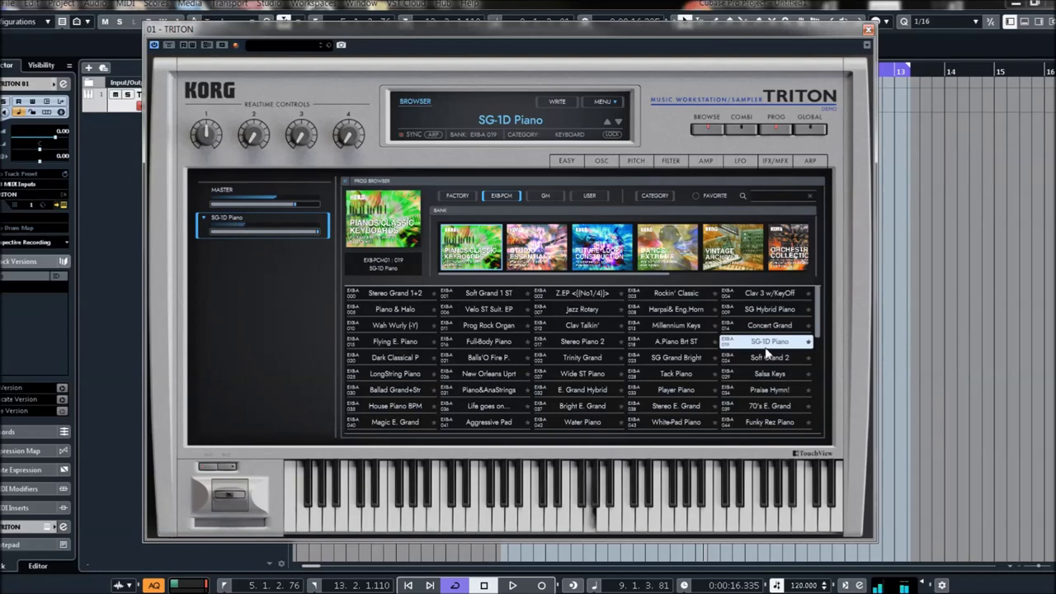
Audition the programs LongString Piano, New Orleans Uprt and House Piano BPM further down the bank.
{"action": "scroll", "coordinate": [495, 379], "scroll_direction": "down", "scroll_amount": 1}
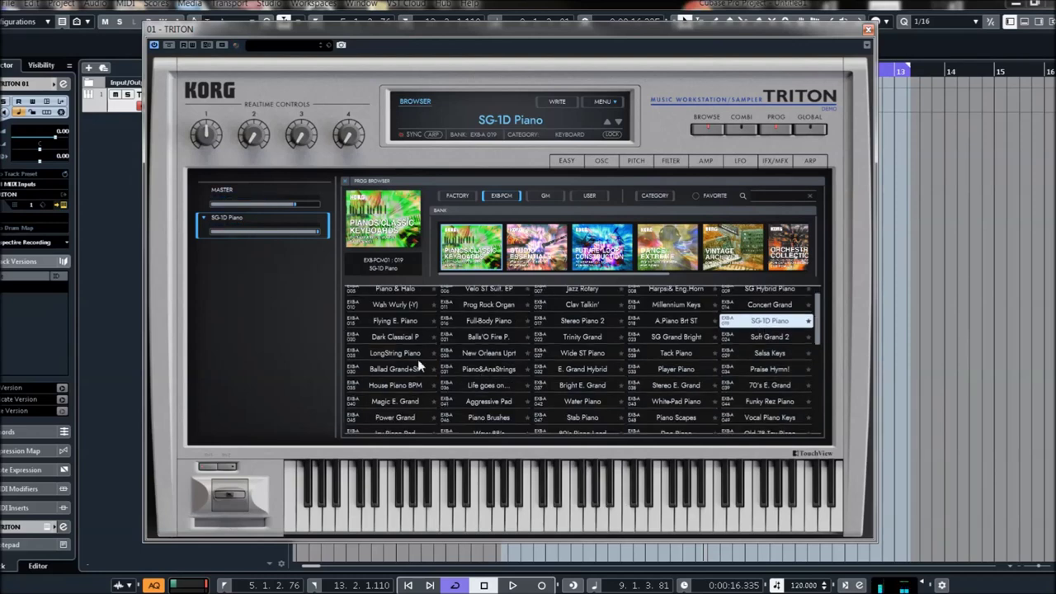
{"action": "left_click", "coordinate": [415, 356]}
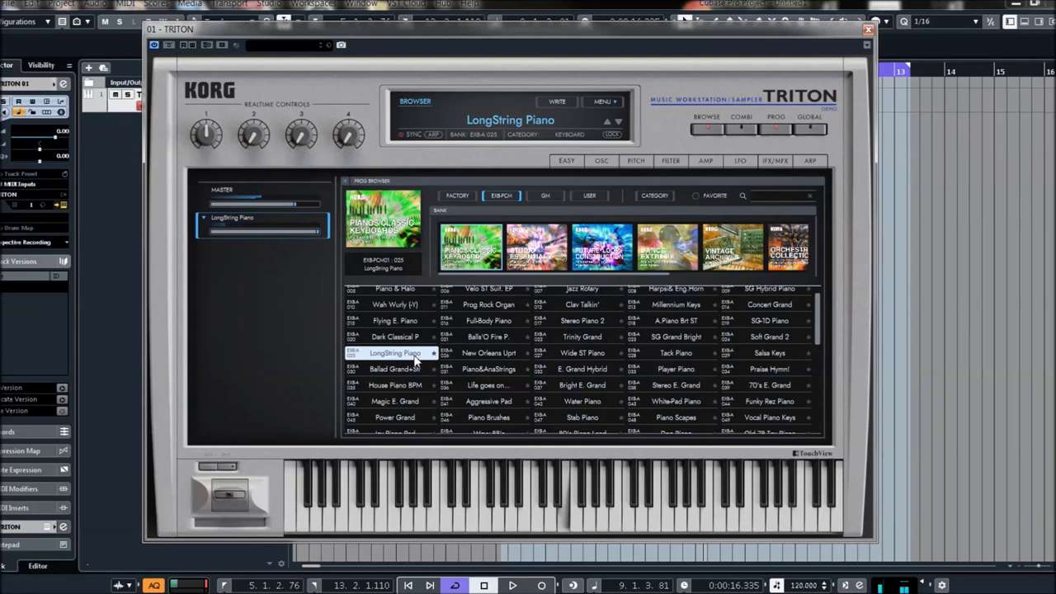
{"action": "left_click", "coordinate": [491, 353]}
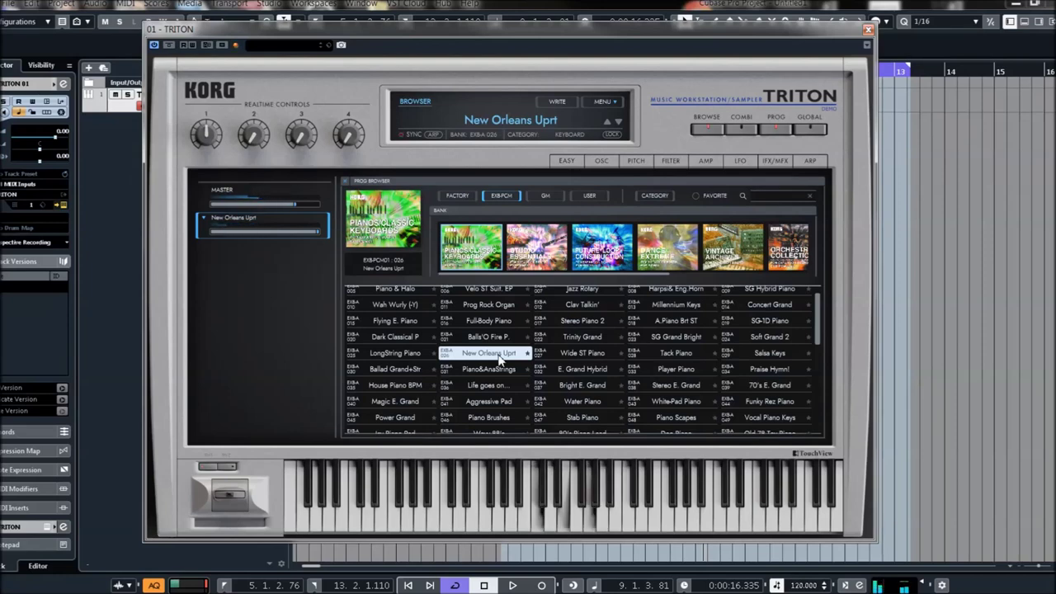
{"action": "scroll", "coordinate": [503, 358], "scroll_direction": "down", "scroll_amount": 1}
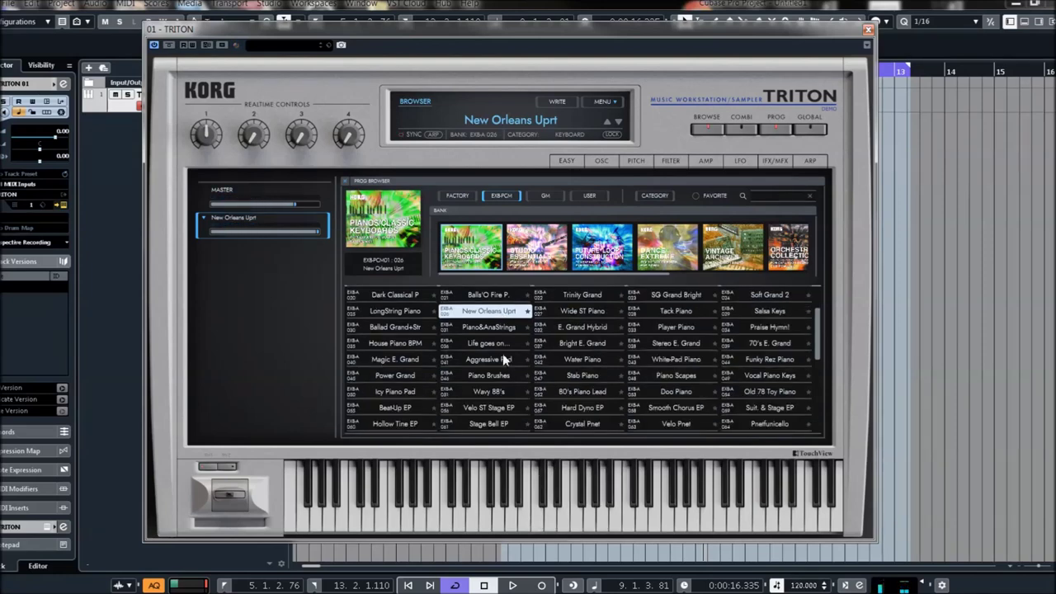
{"action": "left_click", "coordinate": [382, 343]}
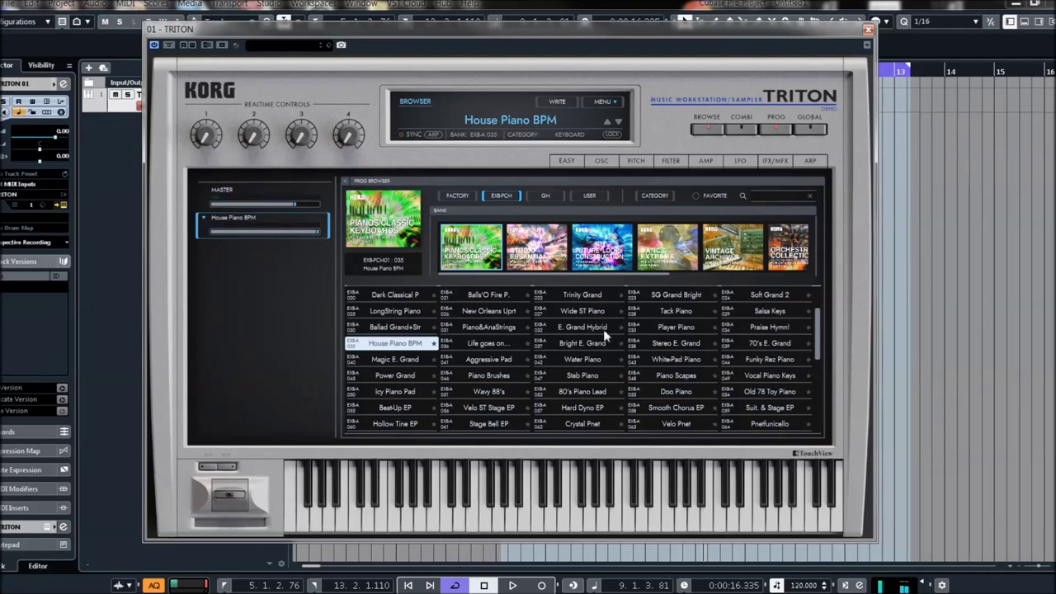
Audition the electric grand programs Bright E. Grand, Stereo E. Grand and 70's E. Grand.
{"action": "left_click", "coordinate": [582, 344]}
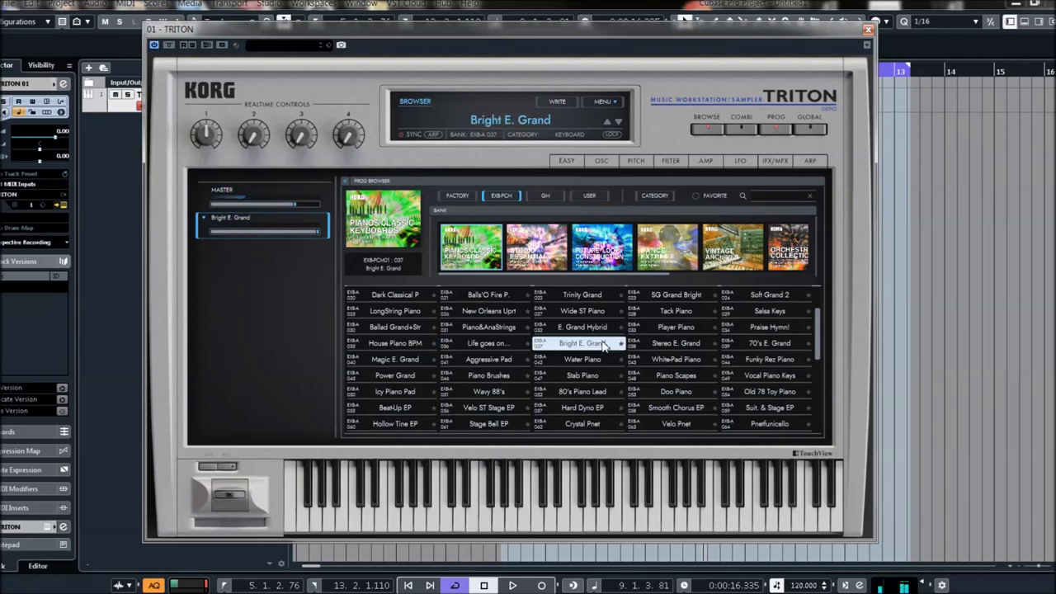
{"action": "left_click", "coordinate": [676, 343]}
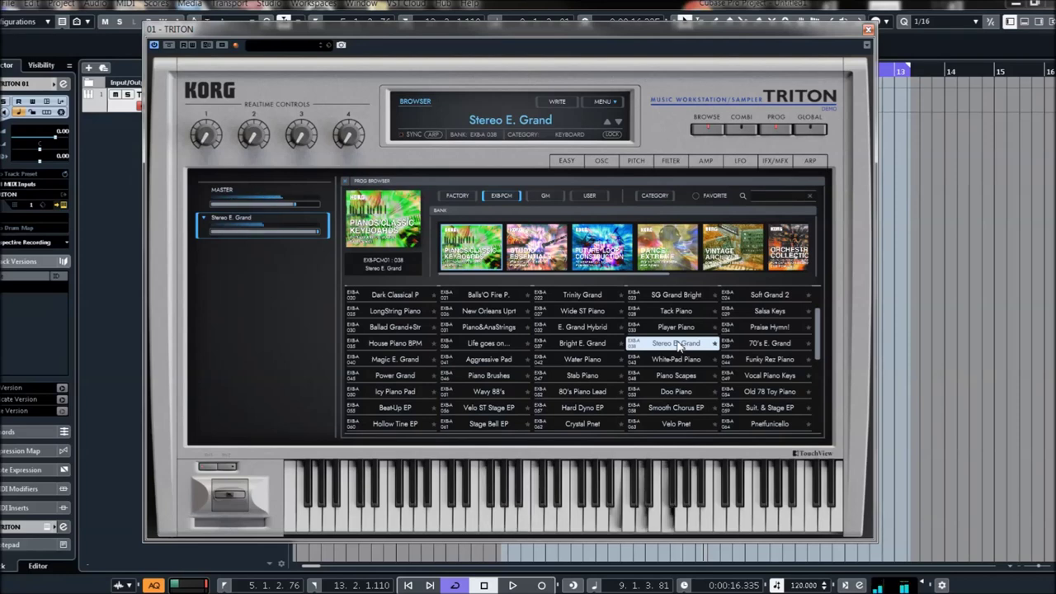
{"action": "left_click", "coordinate": [760, 344]}
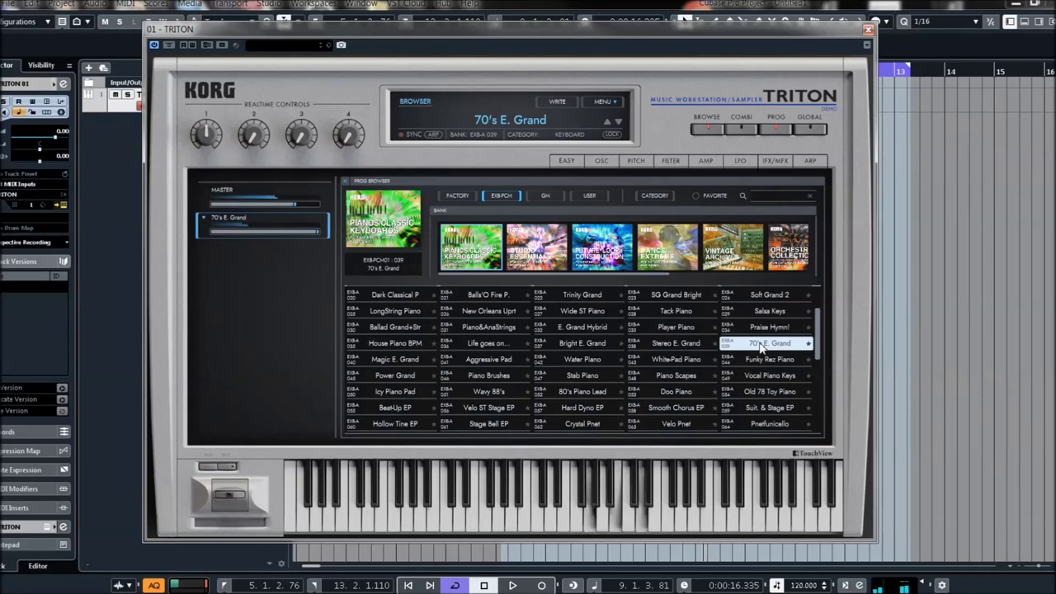
Audition the programs Icy Piano Pad, Wavy 88's, Pnet Pad and Digi Sunshine in the same bank.
{"action": "scroll", "coordinate": [575, 362], "scroll_direction": "down", "scroll_amount": 2}
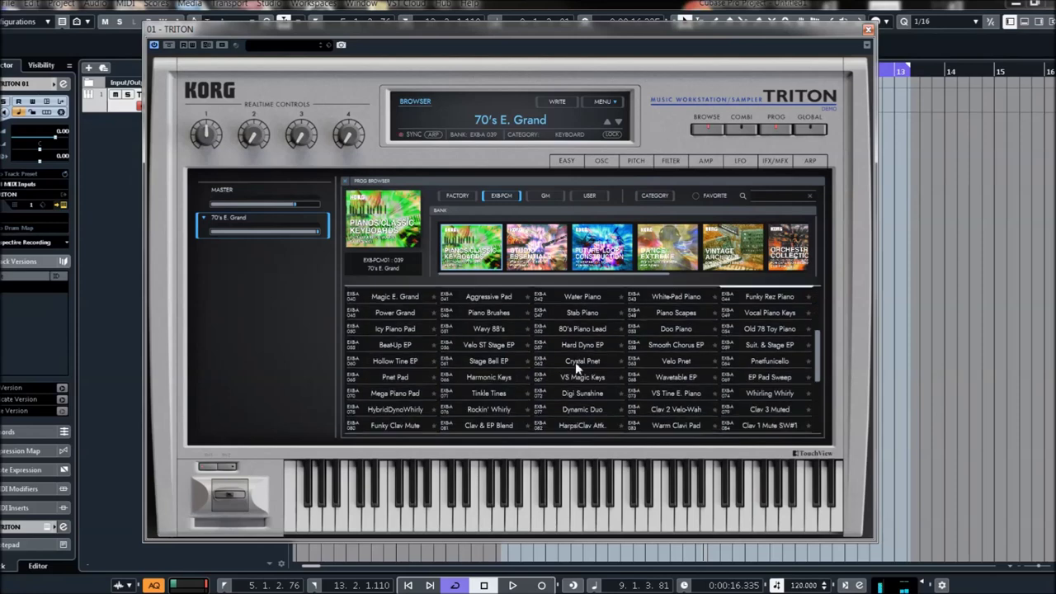
{"action": "left_click", "coordinate": [415, 331]}
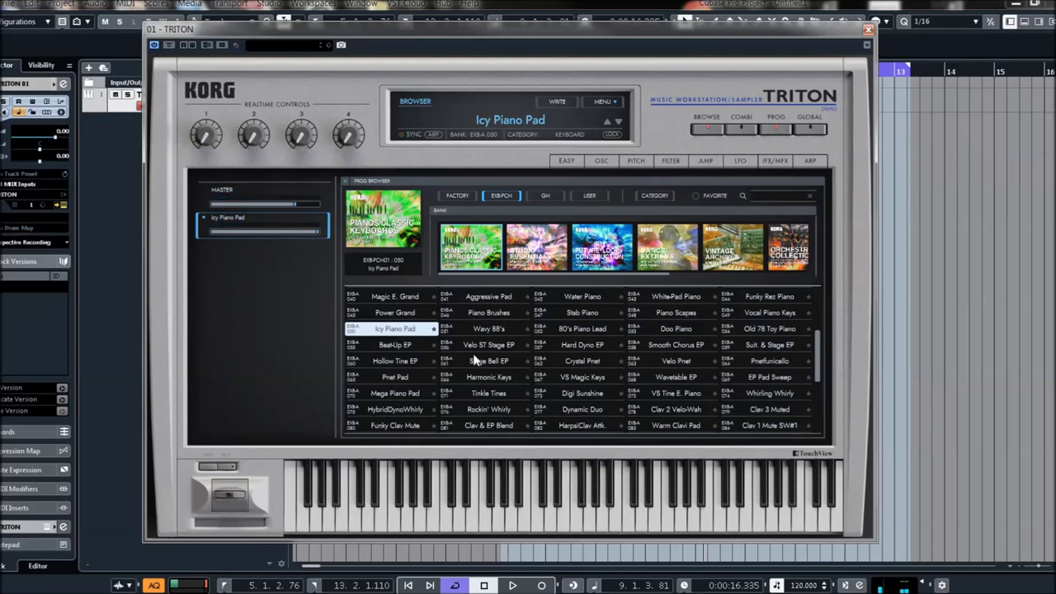
{"action": "left_click", "coordinate": [487, 329]}
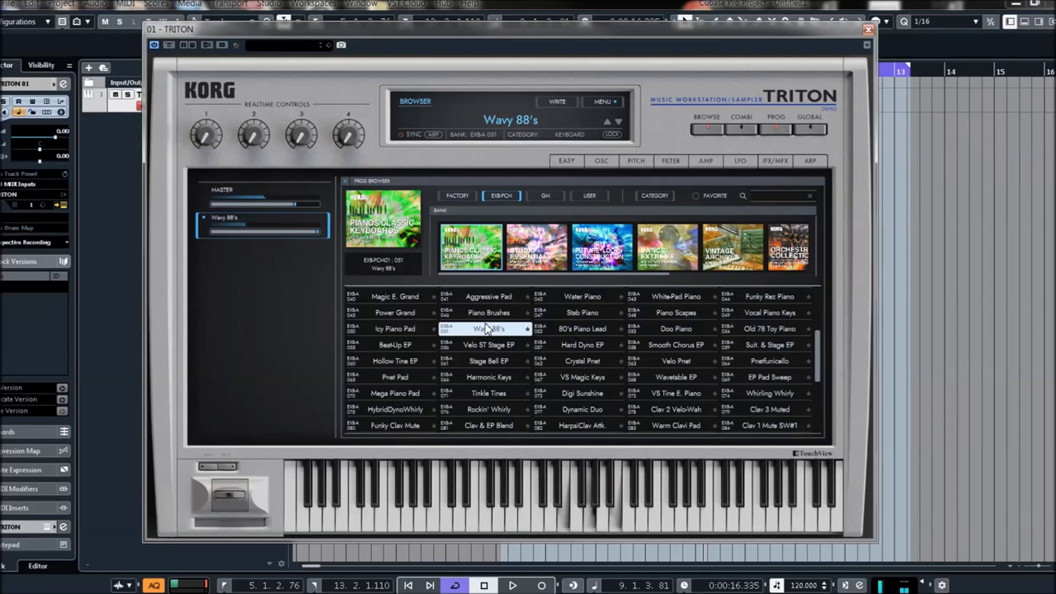
{"action": "left_click", "coordinate": [392, 375]}
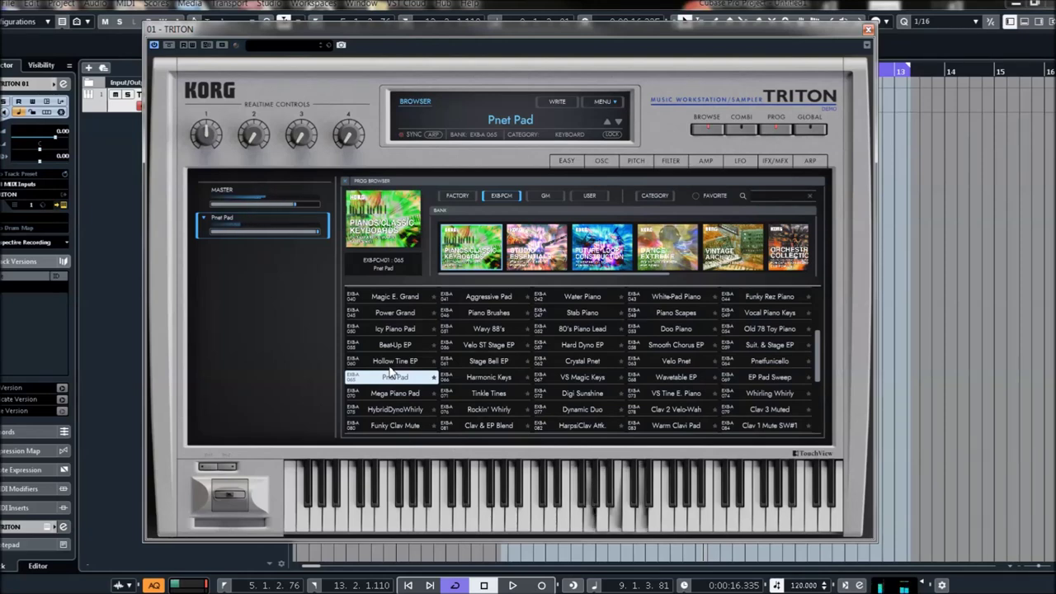
{"action": "scroll", "coordinate": [387, 353], "scroll_direction": "down", "scroll_amount": 2}
{"action": "left_click", "coordinate": [584, 353]}
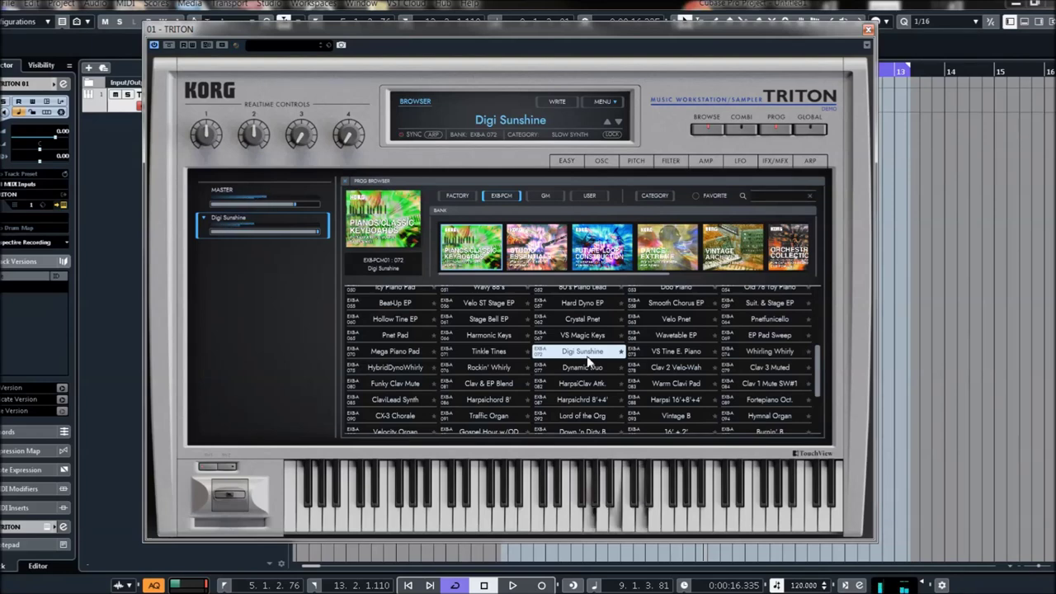
Audition the clavinet and harpsichord programs Clav & EP Blend and Harpsichrd 8'+4'.
{"action": "scroll", "coordinate": [583, 350], "scroll_direction": "down", "scroll_amount": 1}
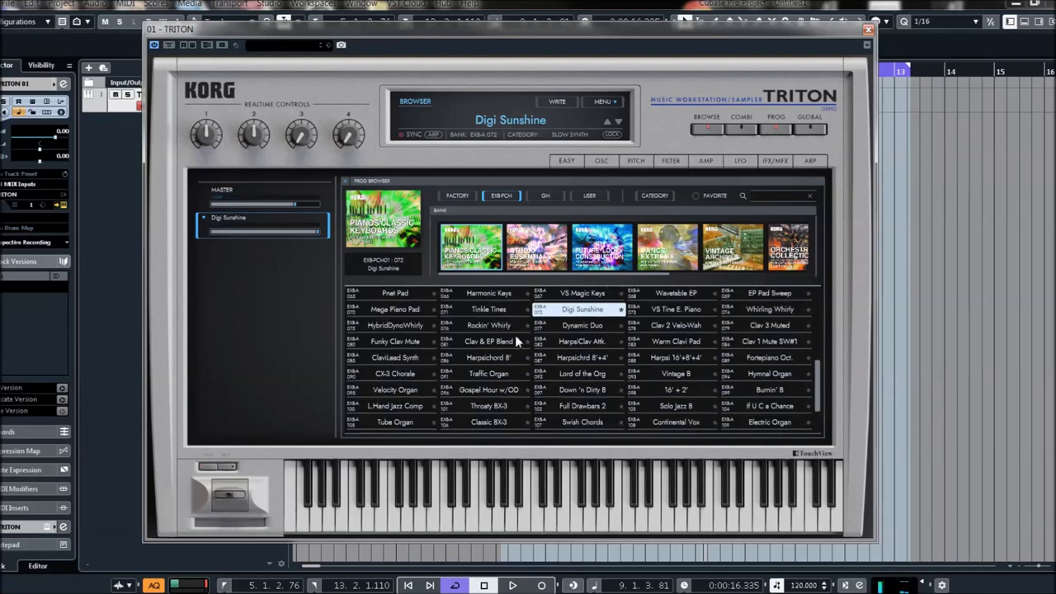
{"action": "left_click", "coordinate": [490, 345]}
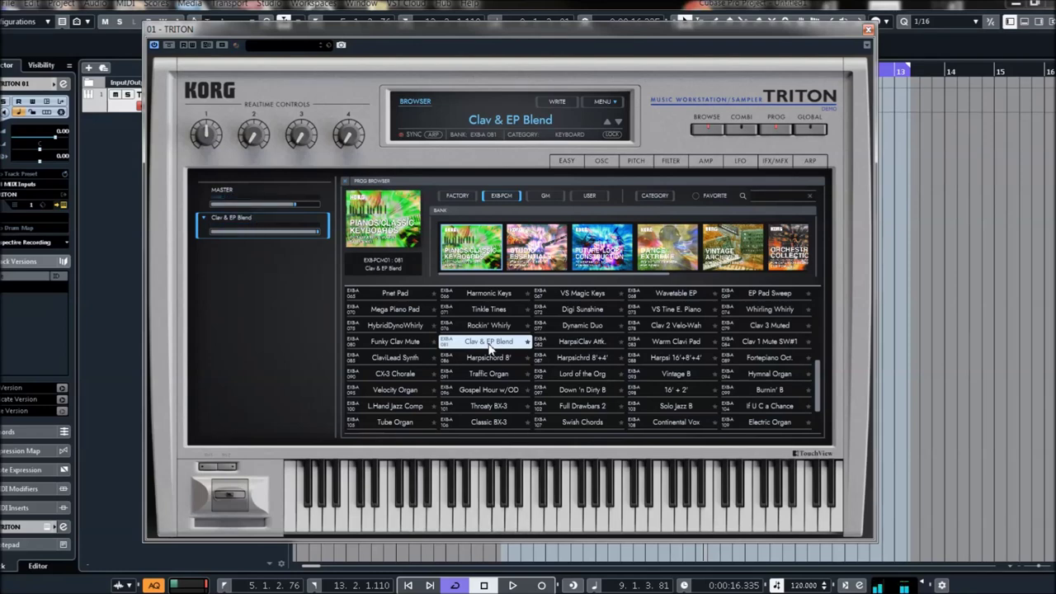
{"action": "left_click", "coordinate": [571, 362]}
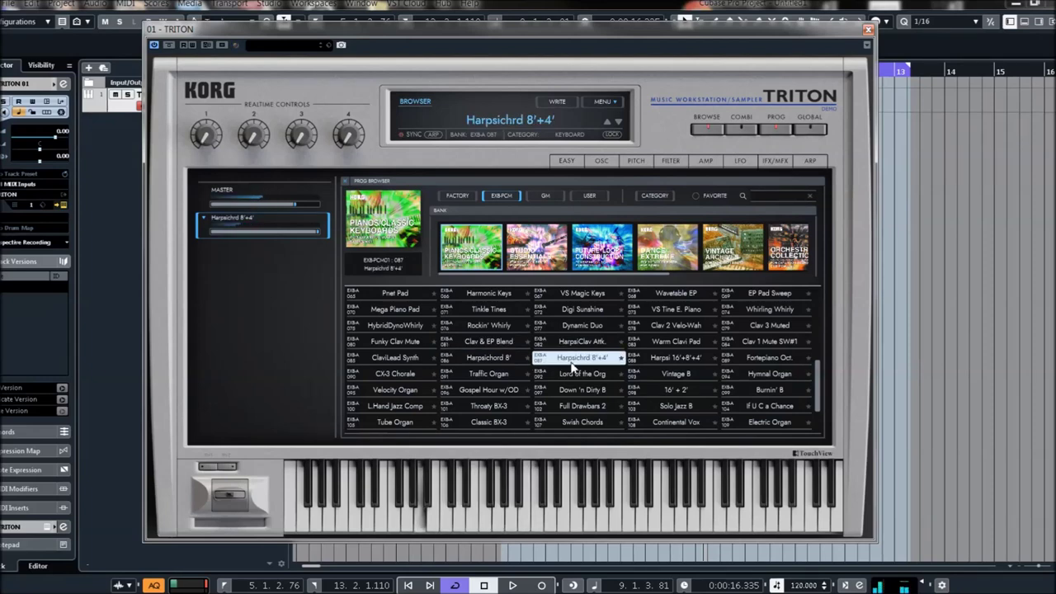
Audition the organ programs 16' + 2', Tube Organ, Swish Chords and Classic BX-3 near the end of the bank.
{"action": "scroll", "coordinate": [572, 365], "scroll_direction": "down", "scroll_amount": 1}
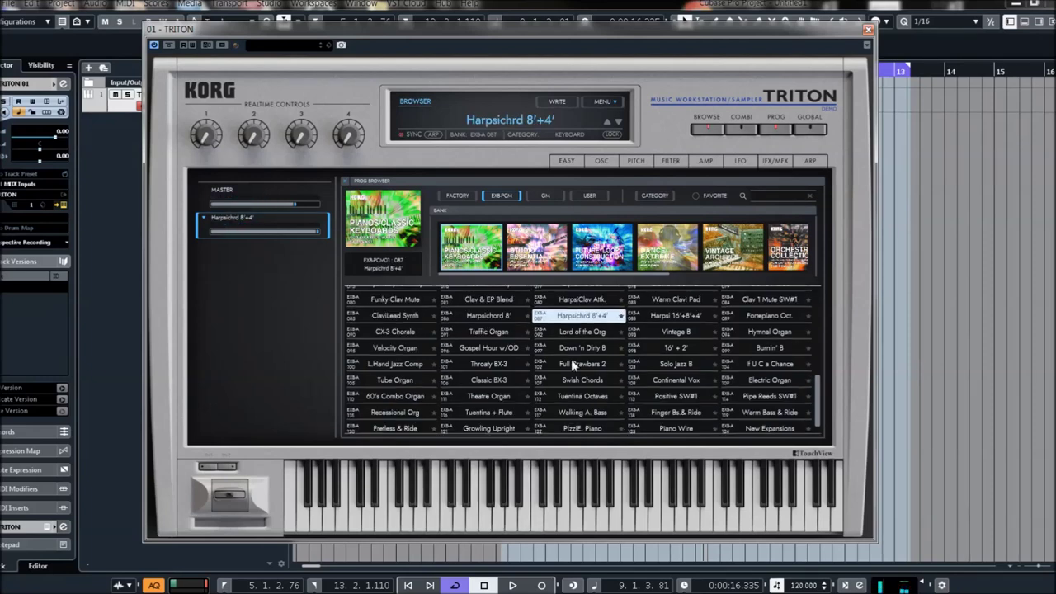
{"action": "left_click", "coordinate": [677, 348]}
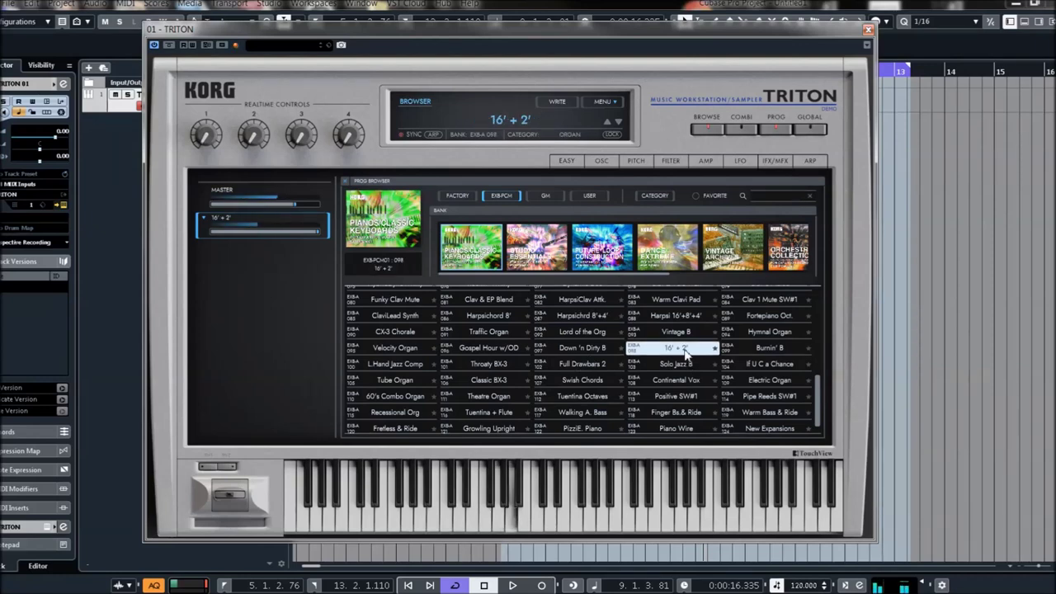
{"action": "scroll", "coordinate": [516, 363], "scroll_direction": "down", "scroll_amount": 1}
{"action": "left_click", "coordinate": [397, 365]}
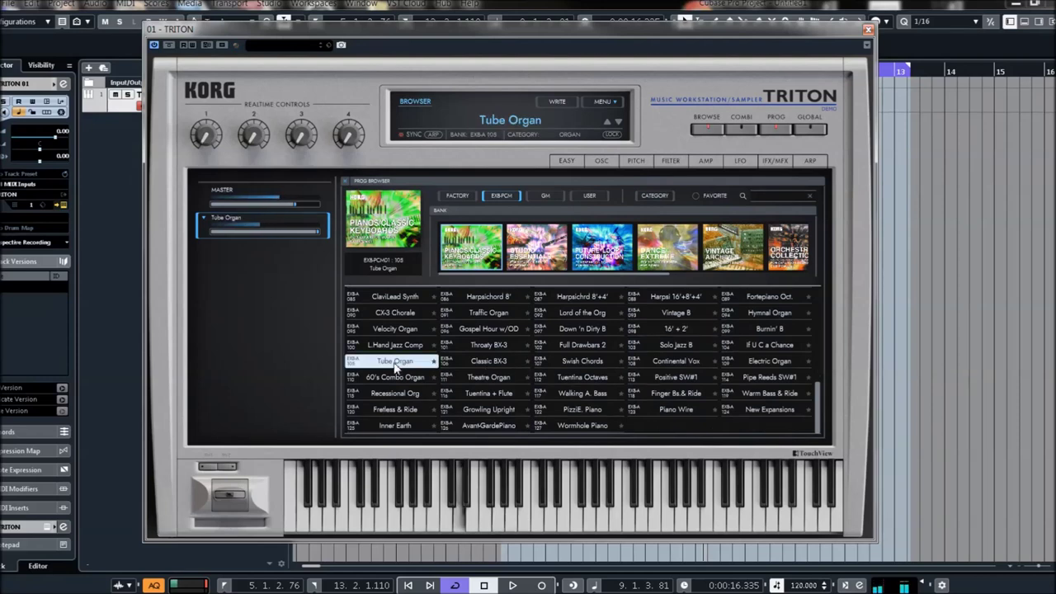
{"action": "left_click", "coordinate": [580, 364]}
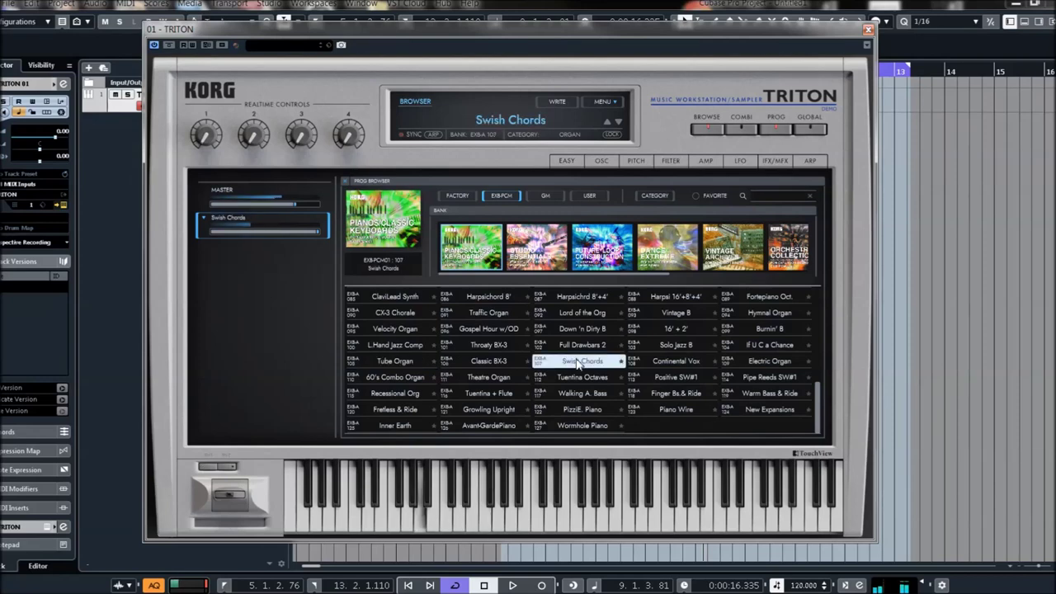
{"action": "left_click", "coordinate": [489, 362]}
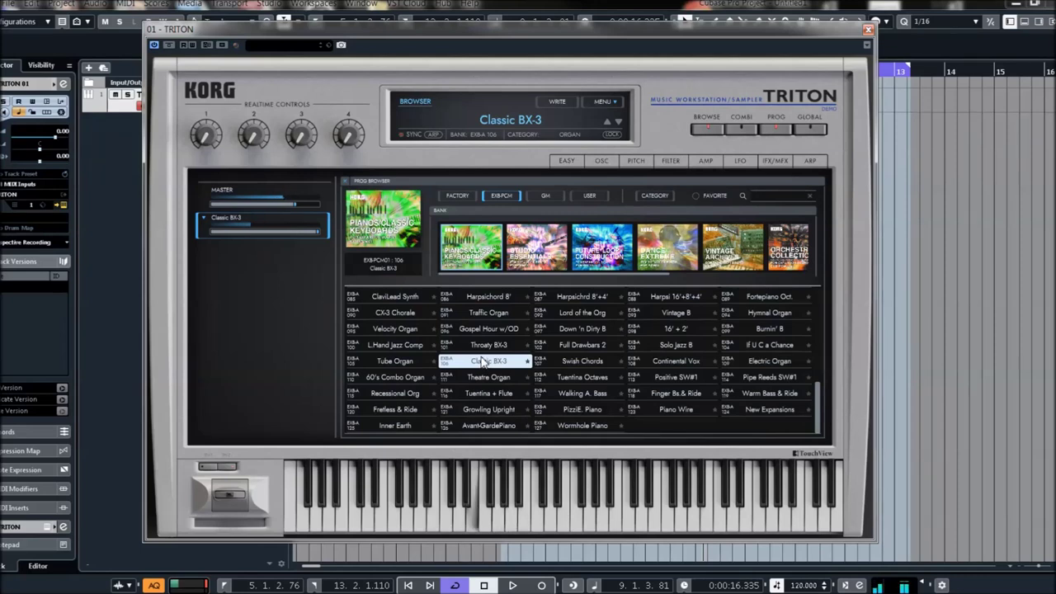
Return to Swish Chords and audition the organ programs Continental Vox, 60's Combo Organ and Theatre Organ.
{"action": "left_click", "coordinate": [594, 364]}
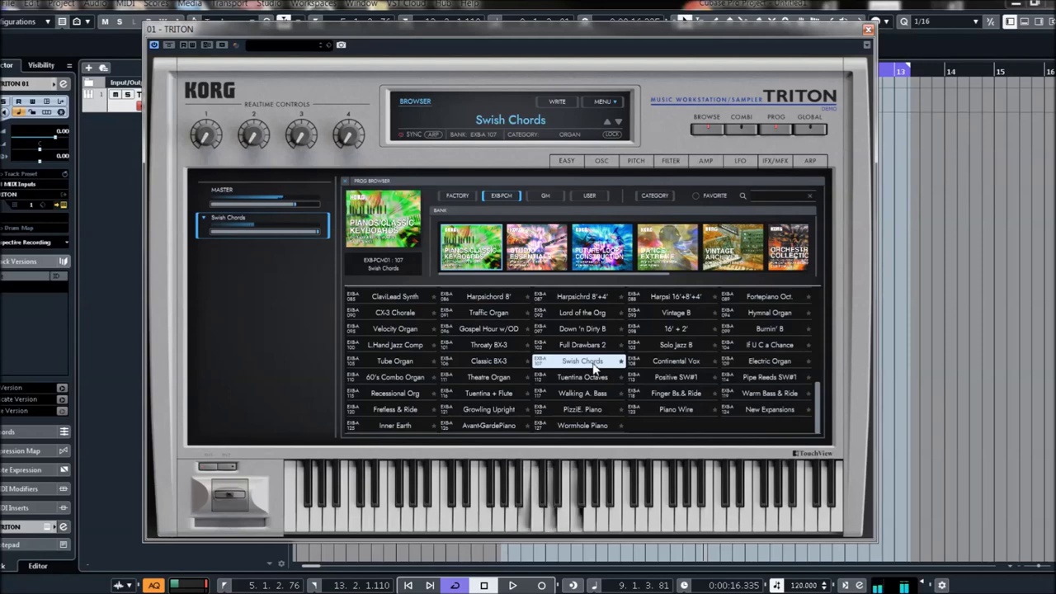
{"action": "left_click", "coordinate": [672, 365]}
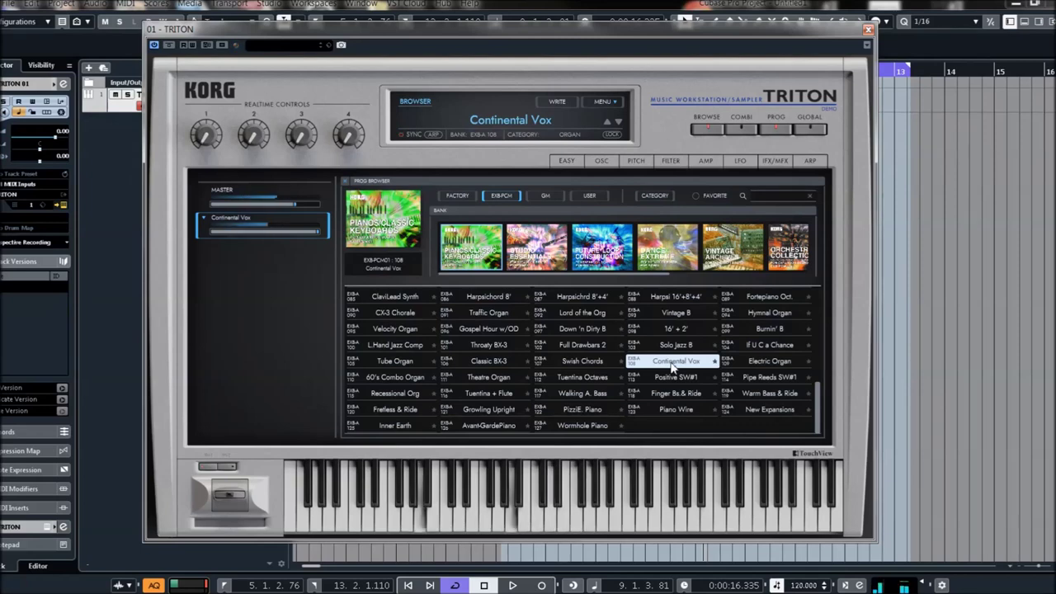
{"action": "left_click", "coordinate": [404, 380]}
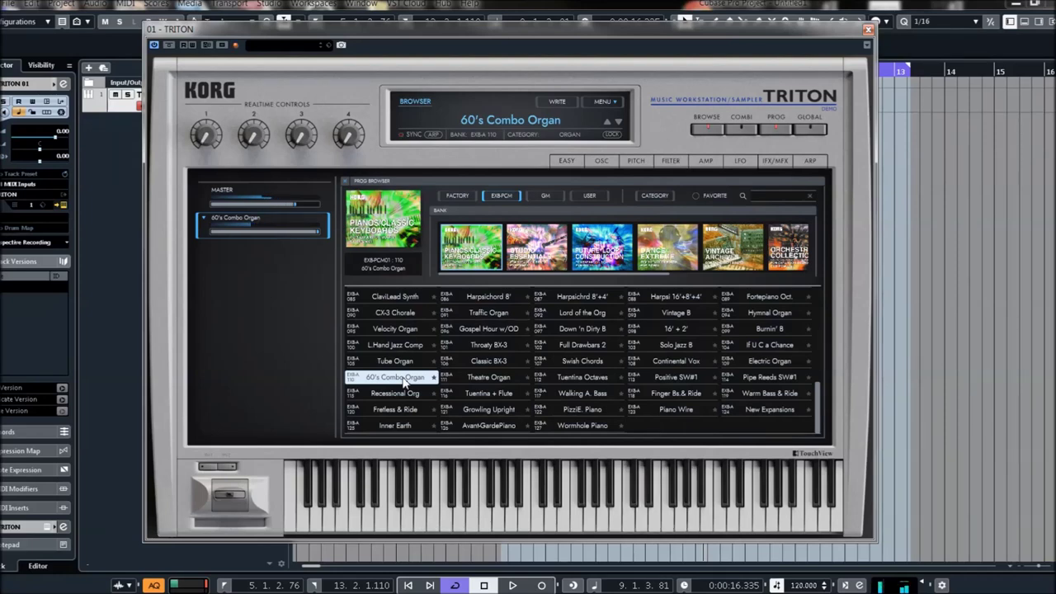
{"action": "left_click", "coordinate": [504, 380]}
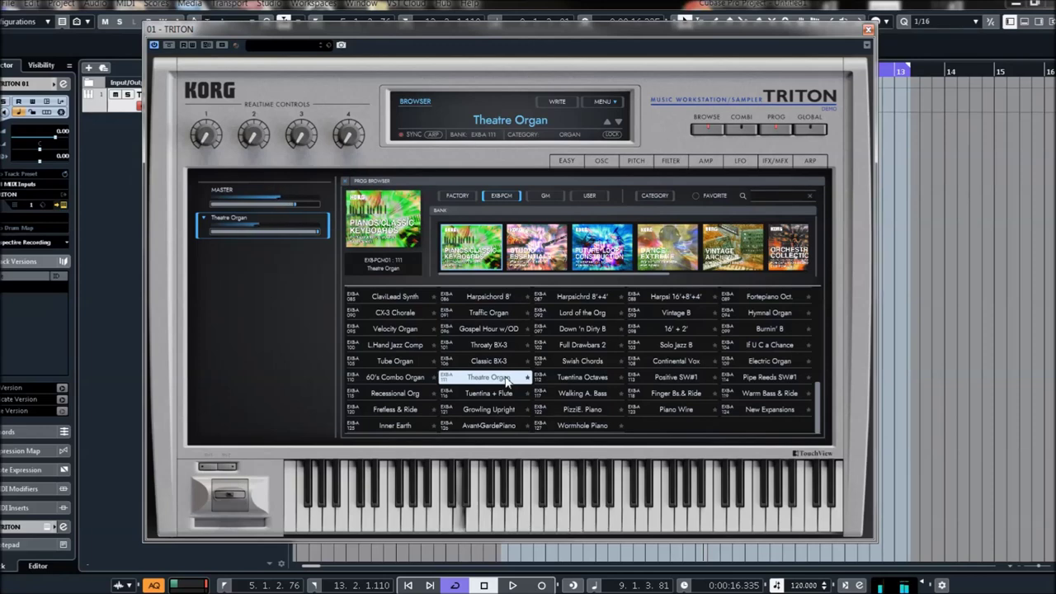
Audition the programs Positive SW#1, Growling Upright, Piano Wire and New Expansions in the same bank.
{"action": "left_click", "coordinate": [678, 381]}
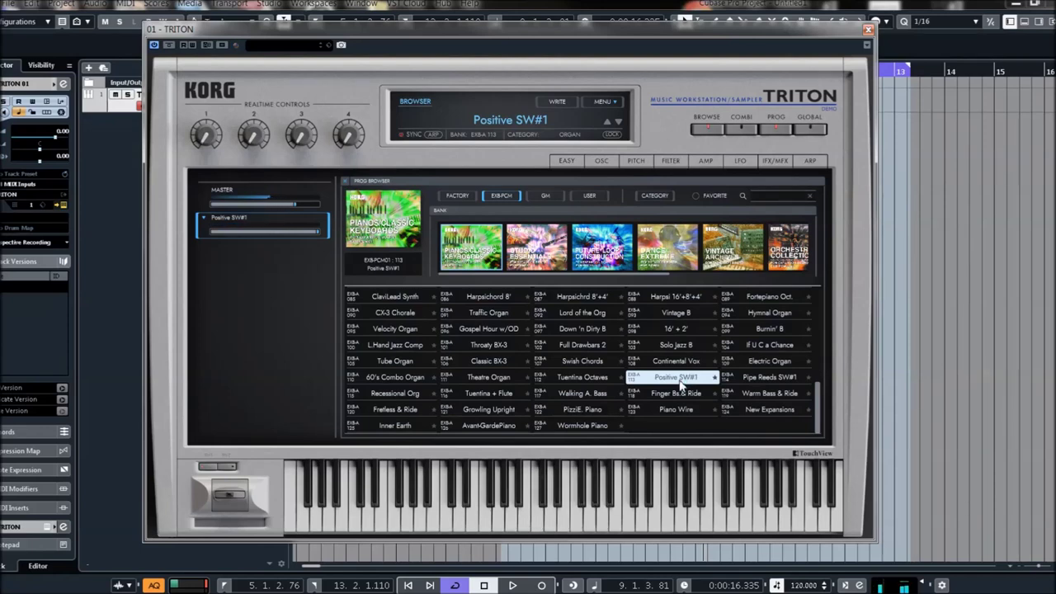
{"action": "left_click", "coordinate": [485, 410]}
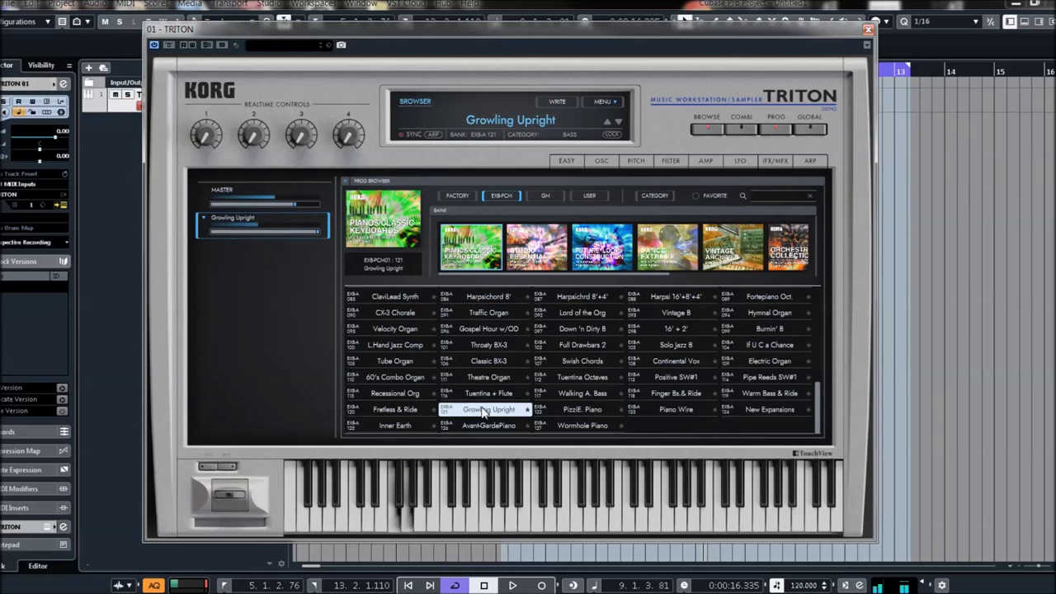
{"action": "left_click", "coordinate": [653, 413]}
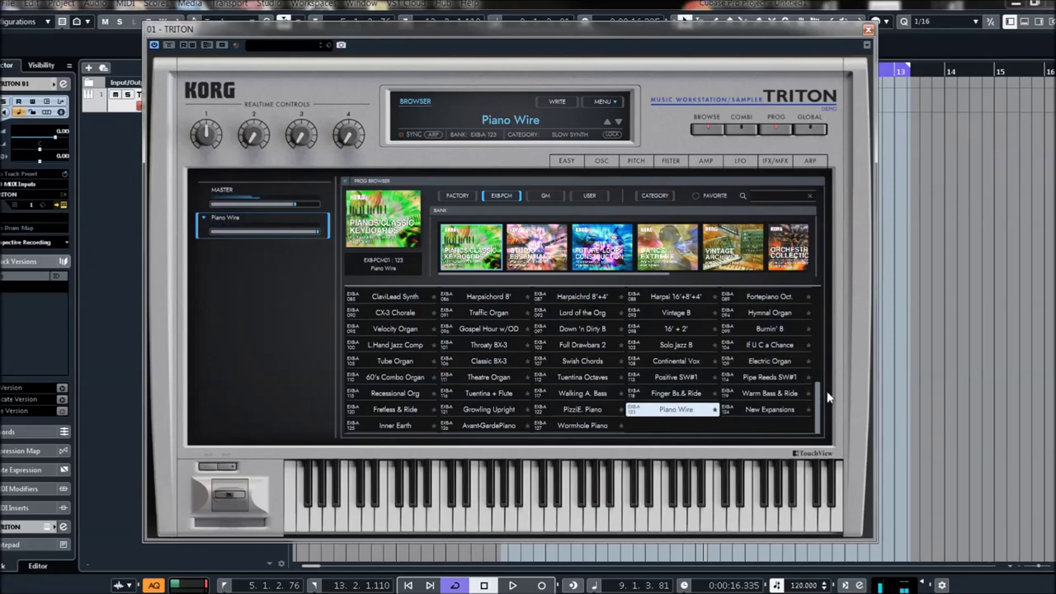
{"action": "left_click", "coordinate": [771, 410]}
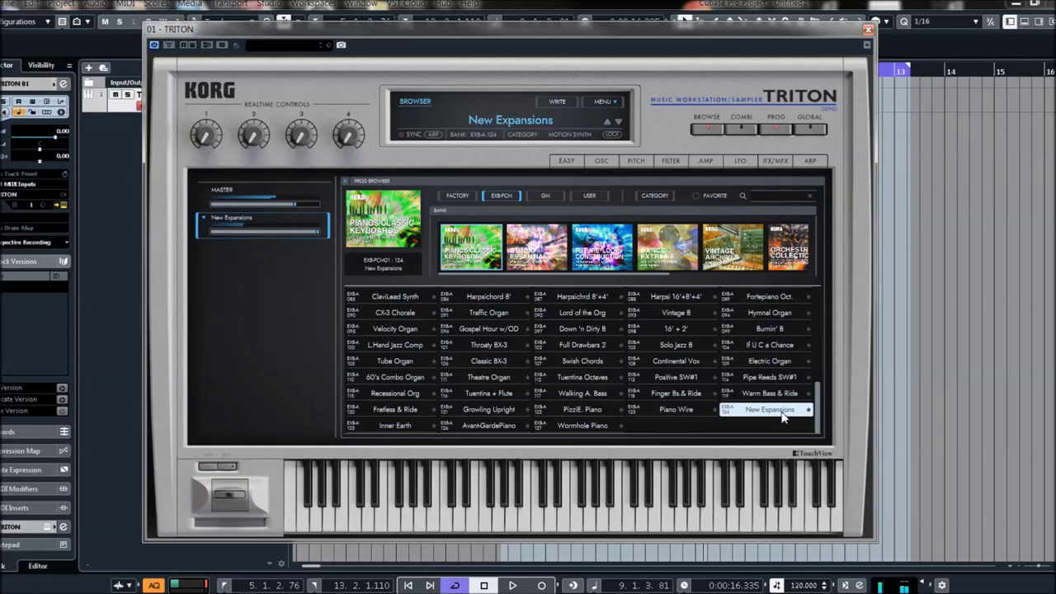
Audition the effect programs Avant-GardePiano, Wormhole Piano and Inner Earth at the end of the bank.
{"action": "left_click", "coordinate": [507, 427]}
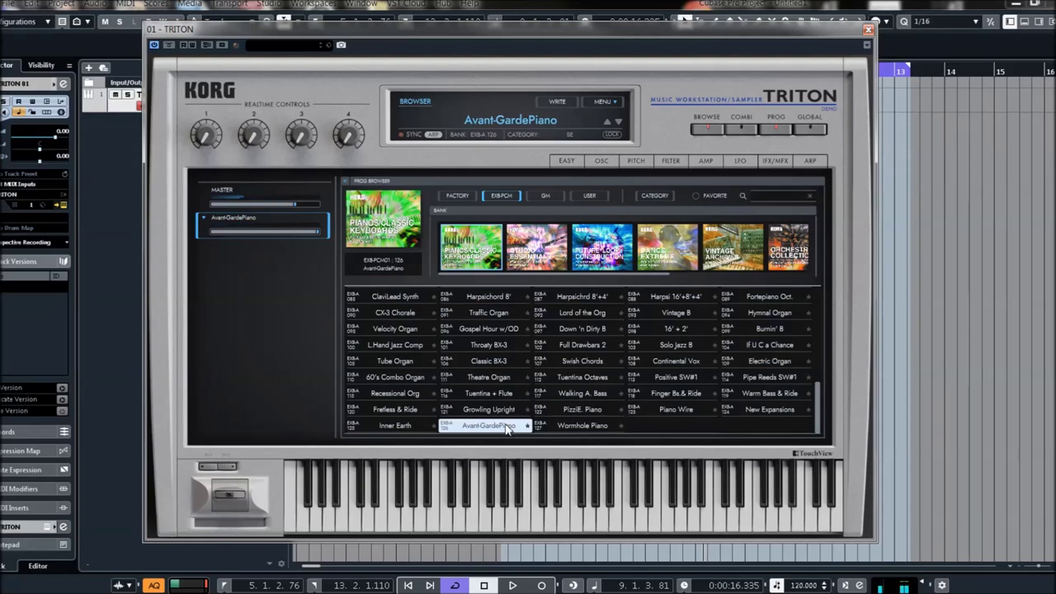
{"action": "left_click", "coordinate": [589, 425]}
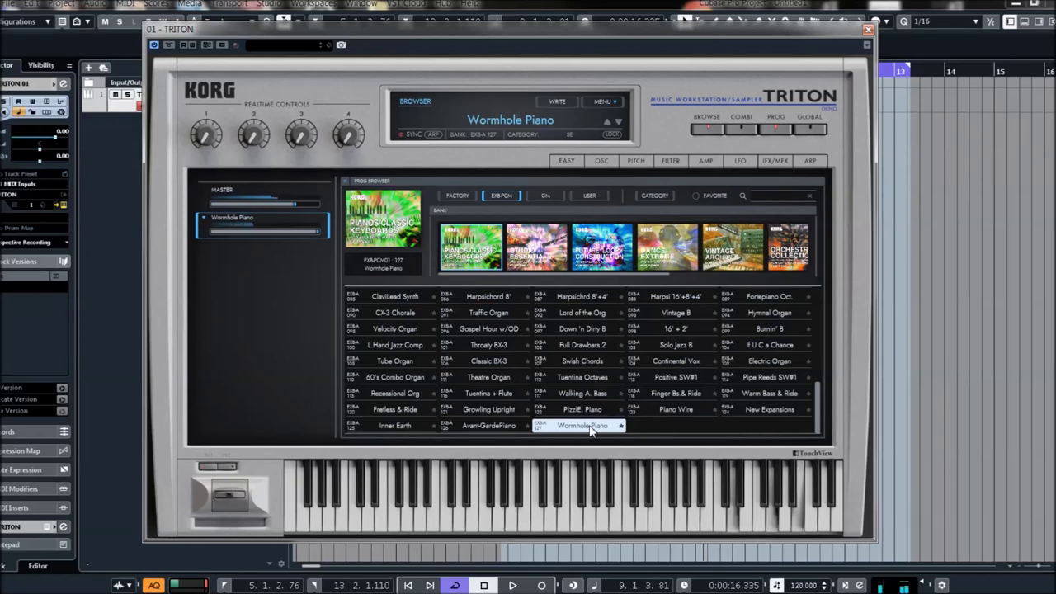
{"action": "left_click", "coordinate": [382, 428]}
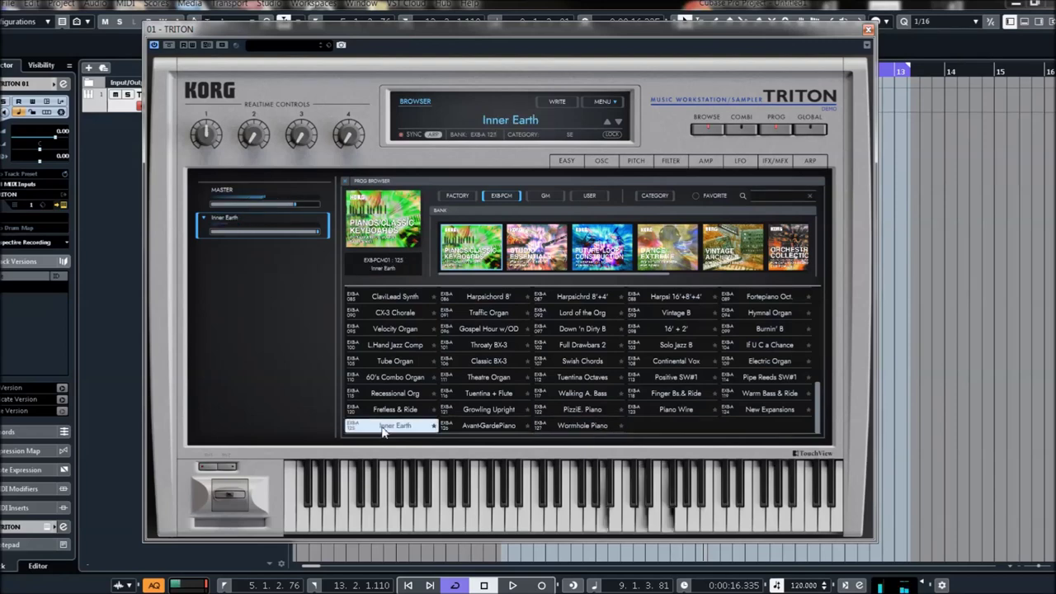